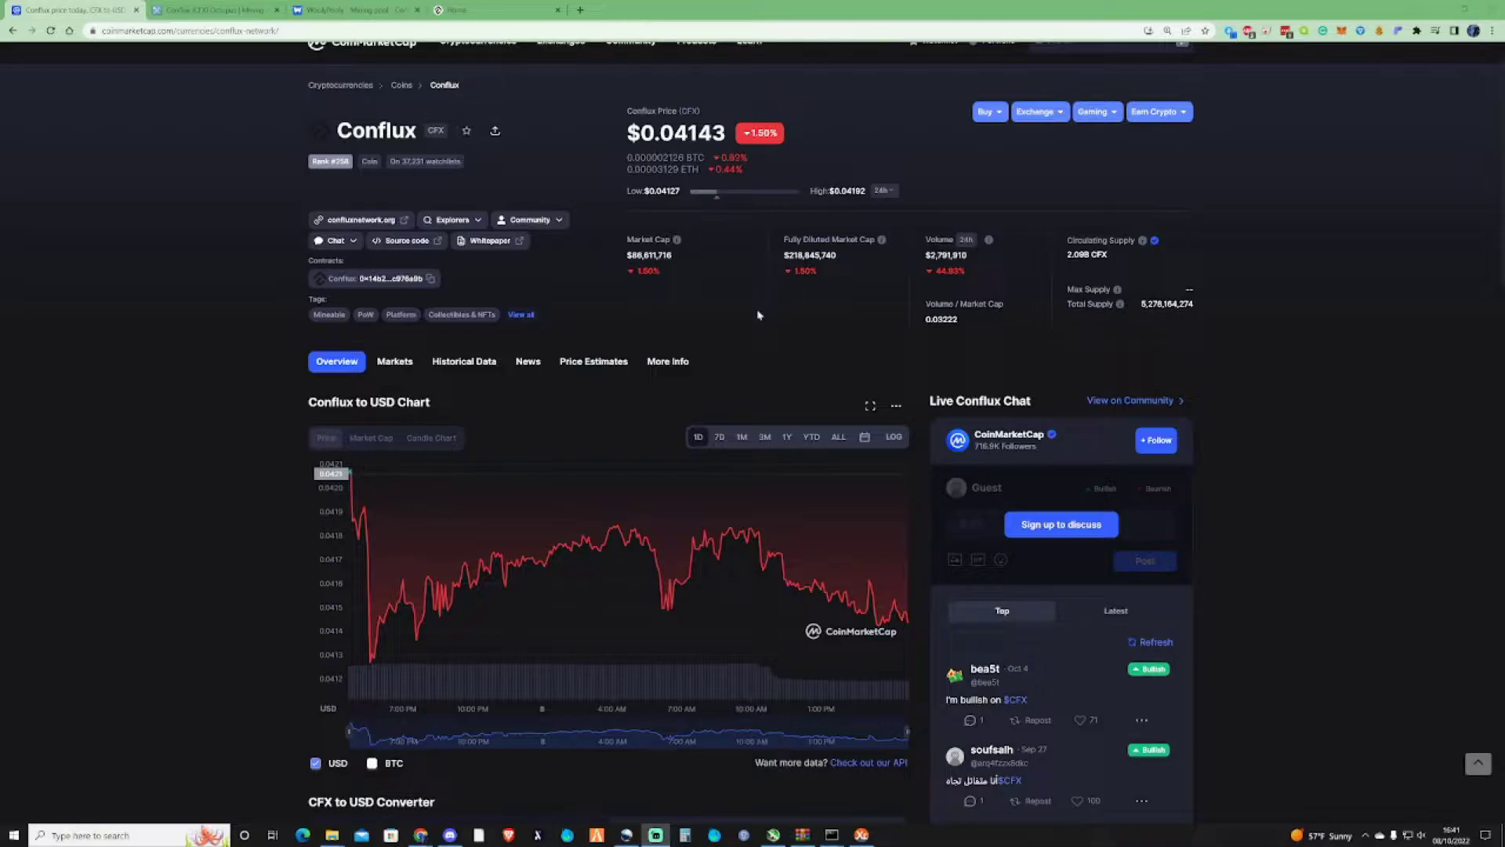
Step: Switch the Conflux USD price chart to the 7D range, then to 1Y
{"action": "left_click", "coordinate": [720, 439]}
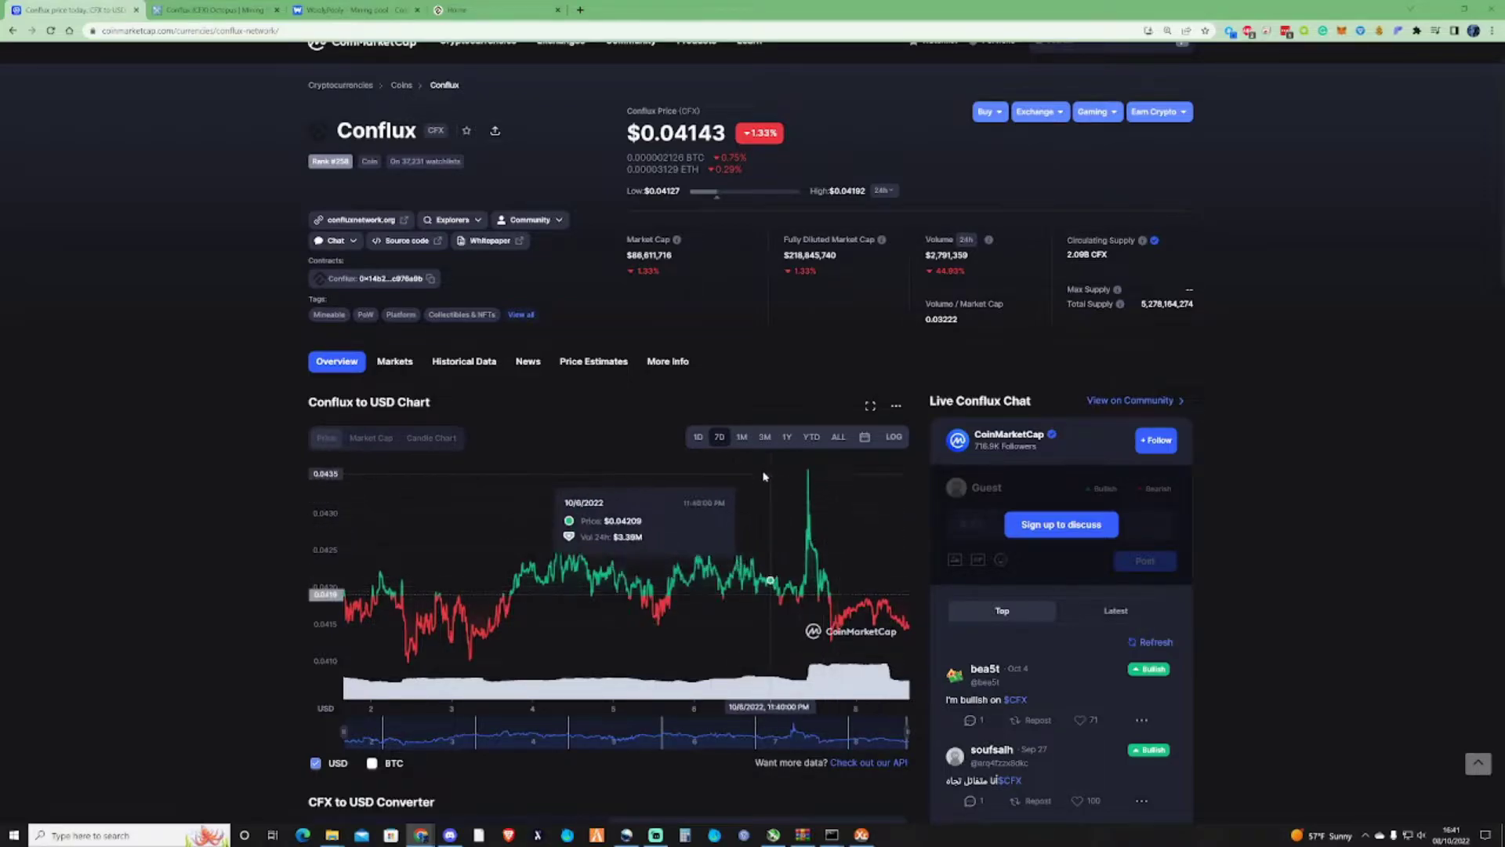
{"action": "left_click", "coordinate": [786, 437]}
{"action": "mouse_move", "coordinate": [779, 655]}
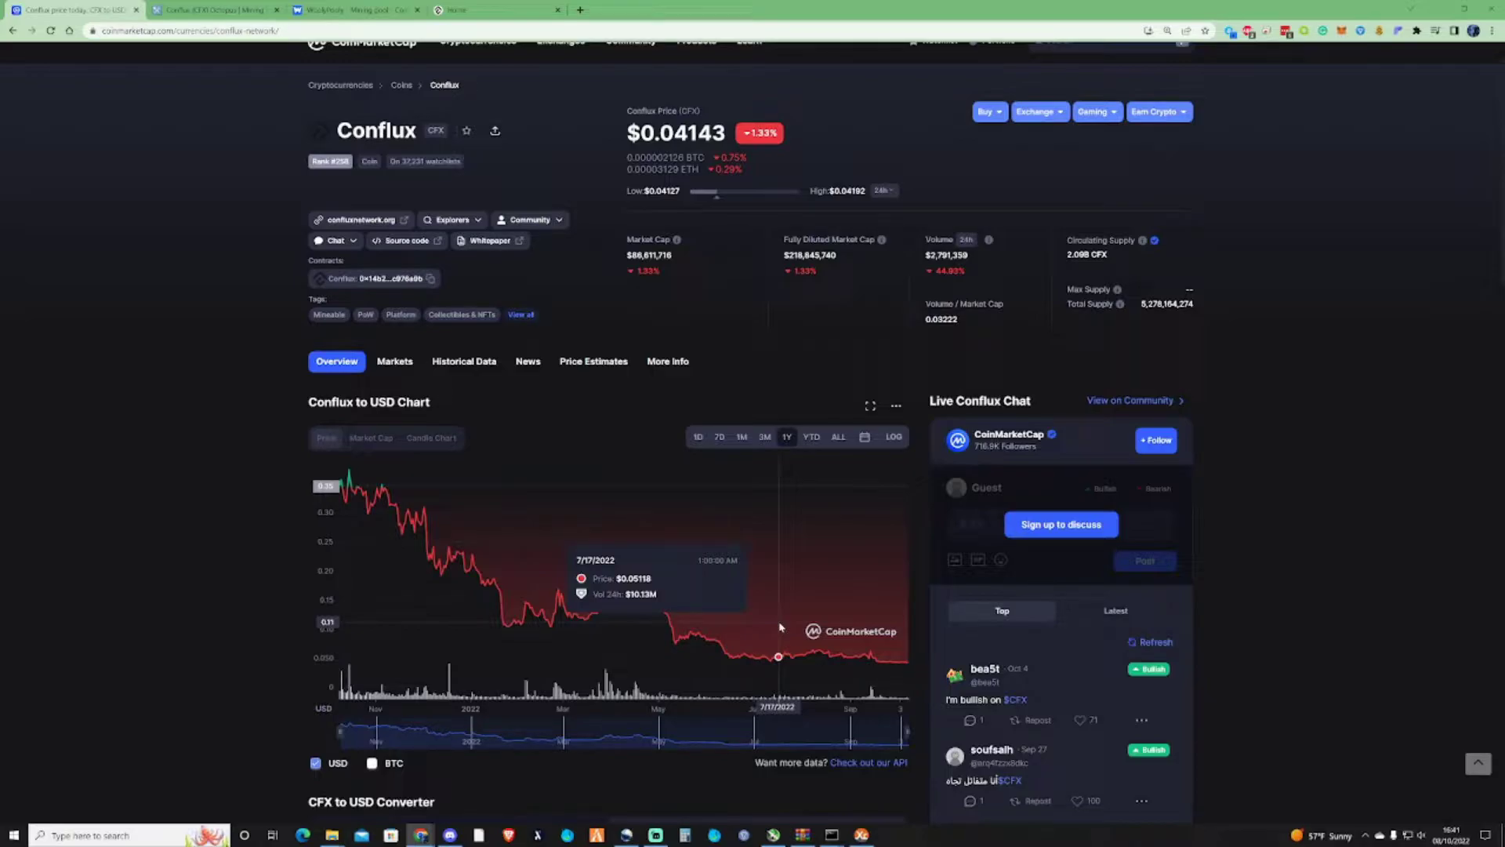
Step: Show the Conflux Markets tab listing its 34 exchange trading pairs
{"action": "left_click", "coordinate": [386, 364]}
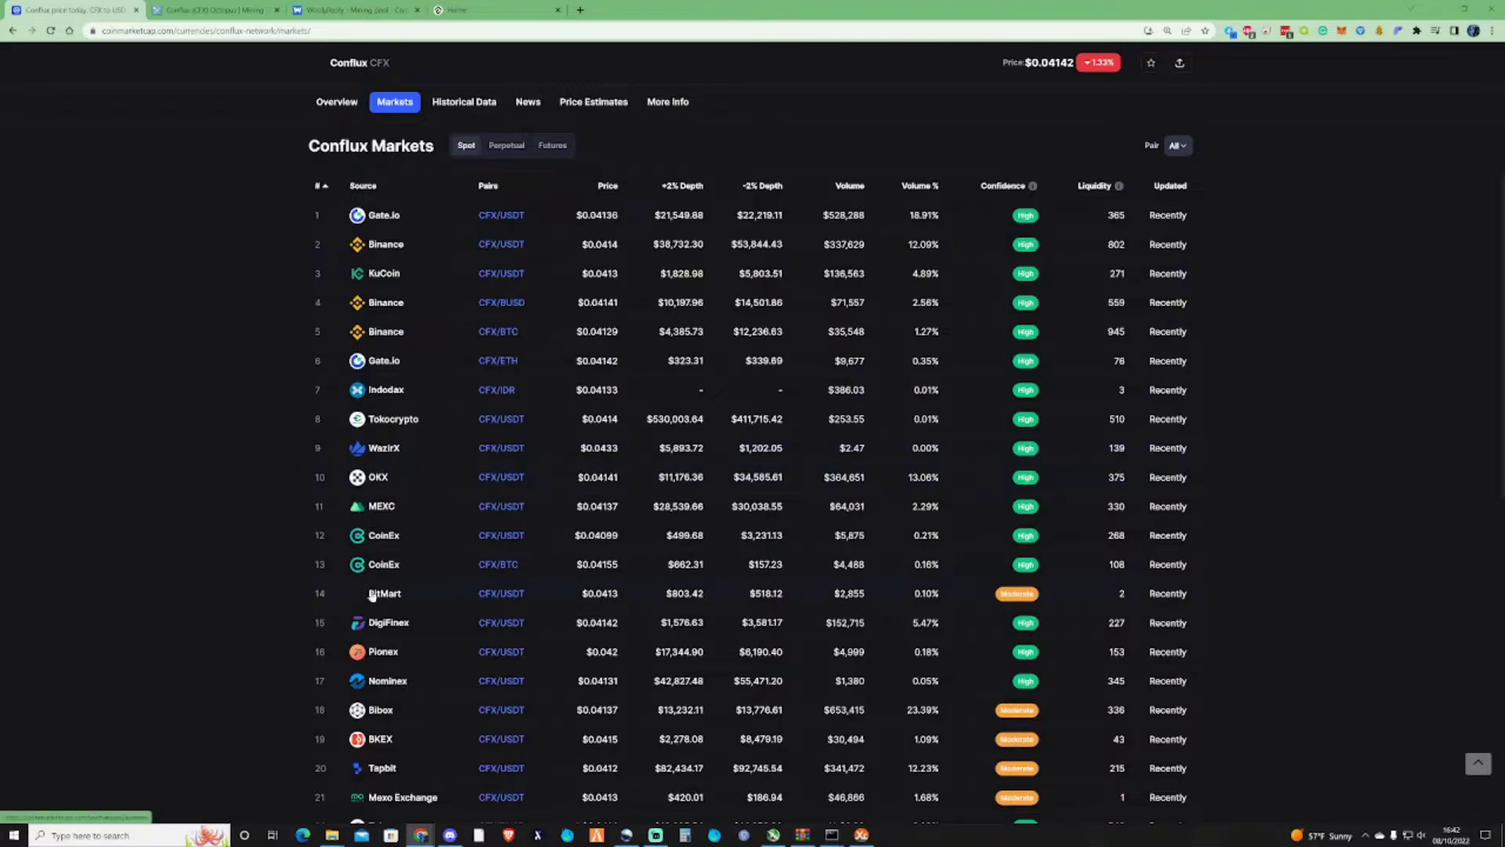
{"action": "scroll", "coordinate": [371, 597], "scroll_direction": "down", "scroll_amount": 3}
{"action": "scroll", "coordinate": [371, 621], "scroll_direction": "down", "scroll_amount": 2}
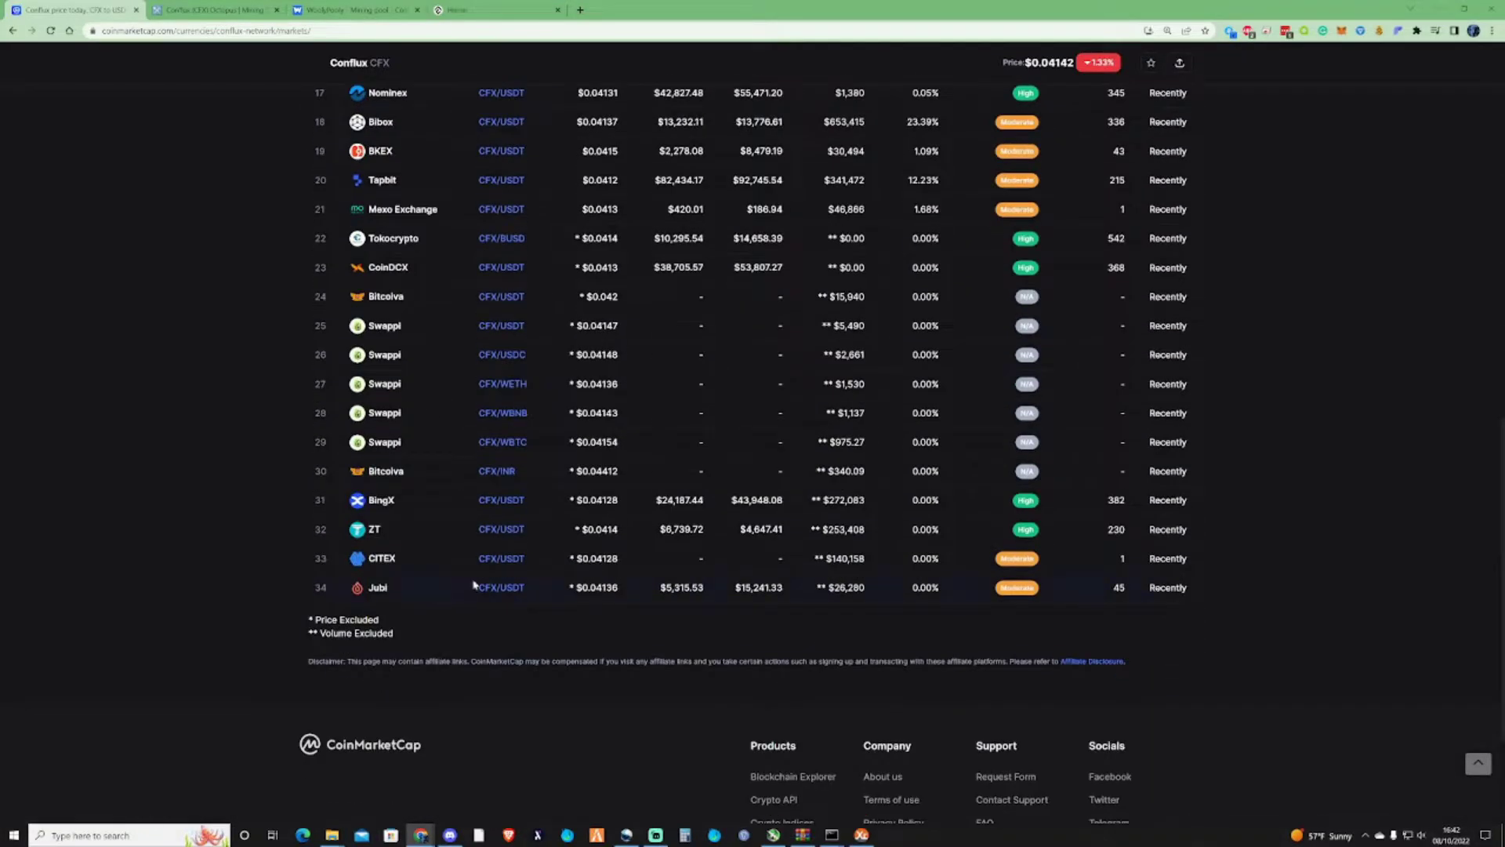
{"action": "scroll", "coordinate": [439, 505], "scroll_direction": "up", "scroll_amount": 4}
{"action": "scroll", "coordinate": [436, 504], "scroll_direction": "up", "scroll_amount": 4}
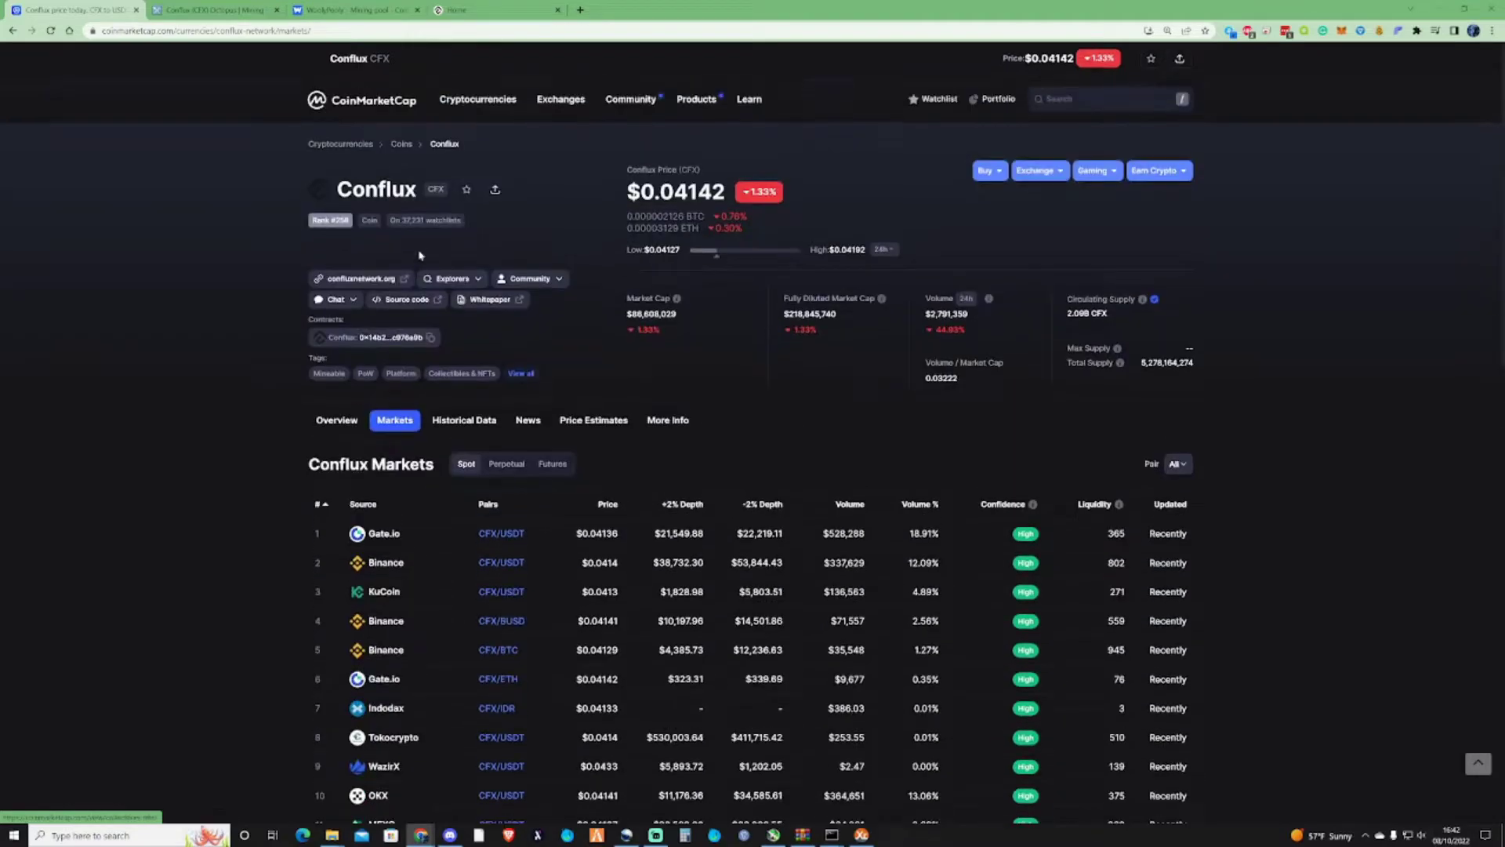
{"action": "left_click", "coordinate": [451, 422]}
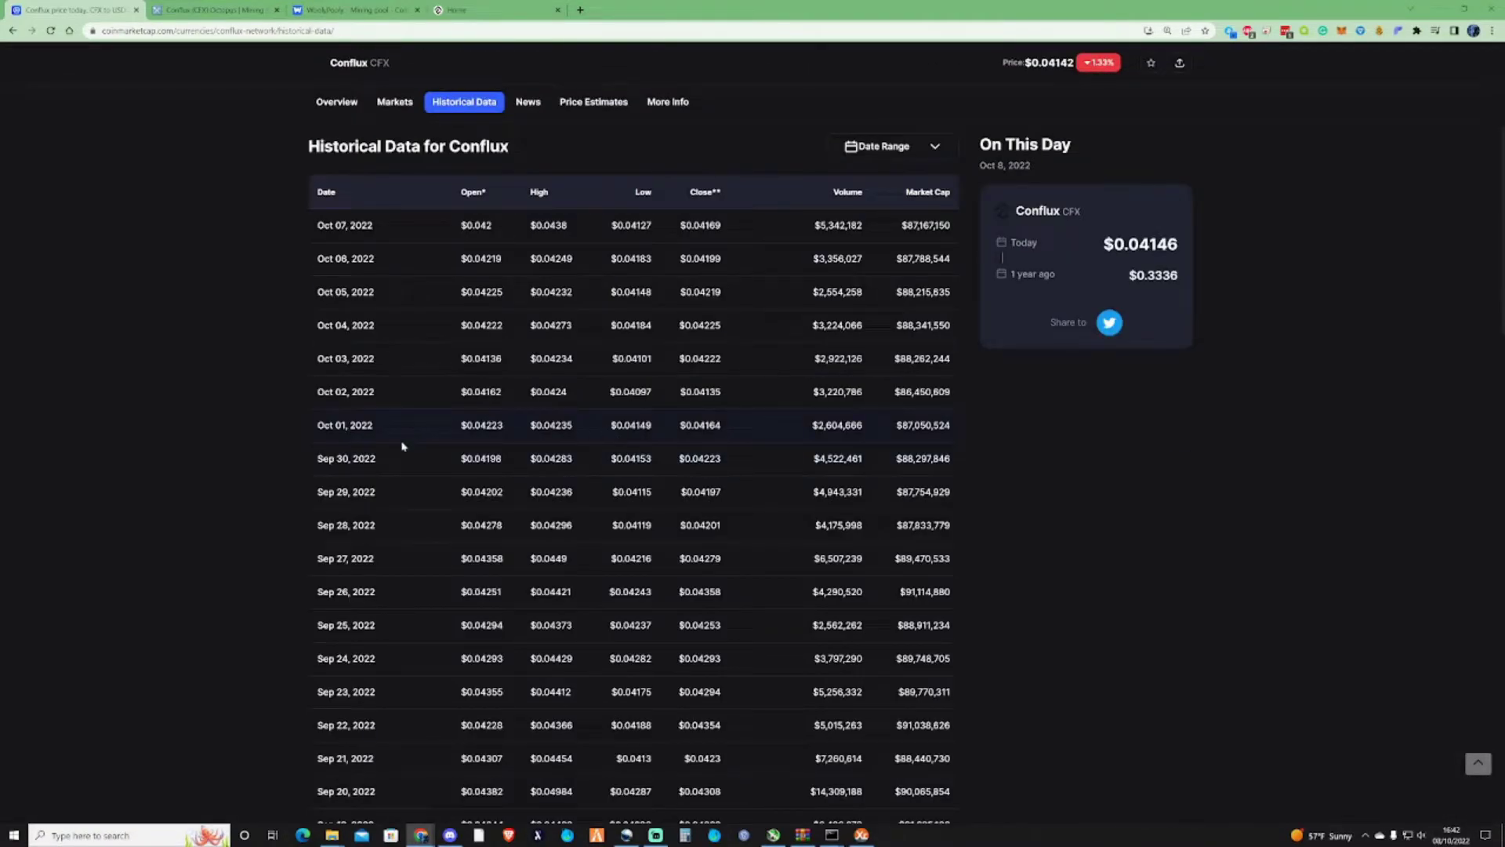
{"action": "scroll", "coordinate": [389, 451], "scroll_direction": "up", "scroll_amount": 1}
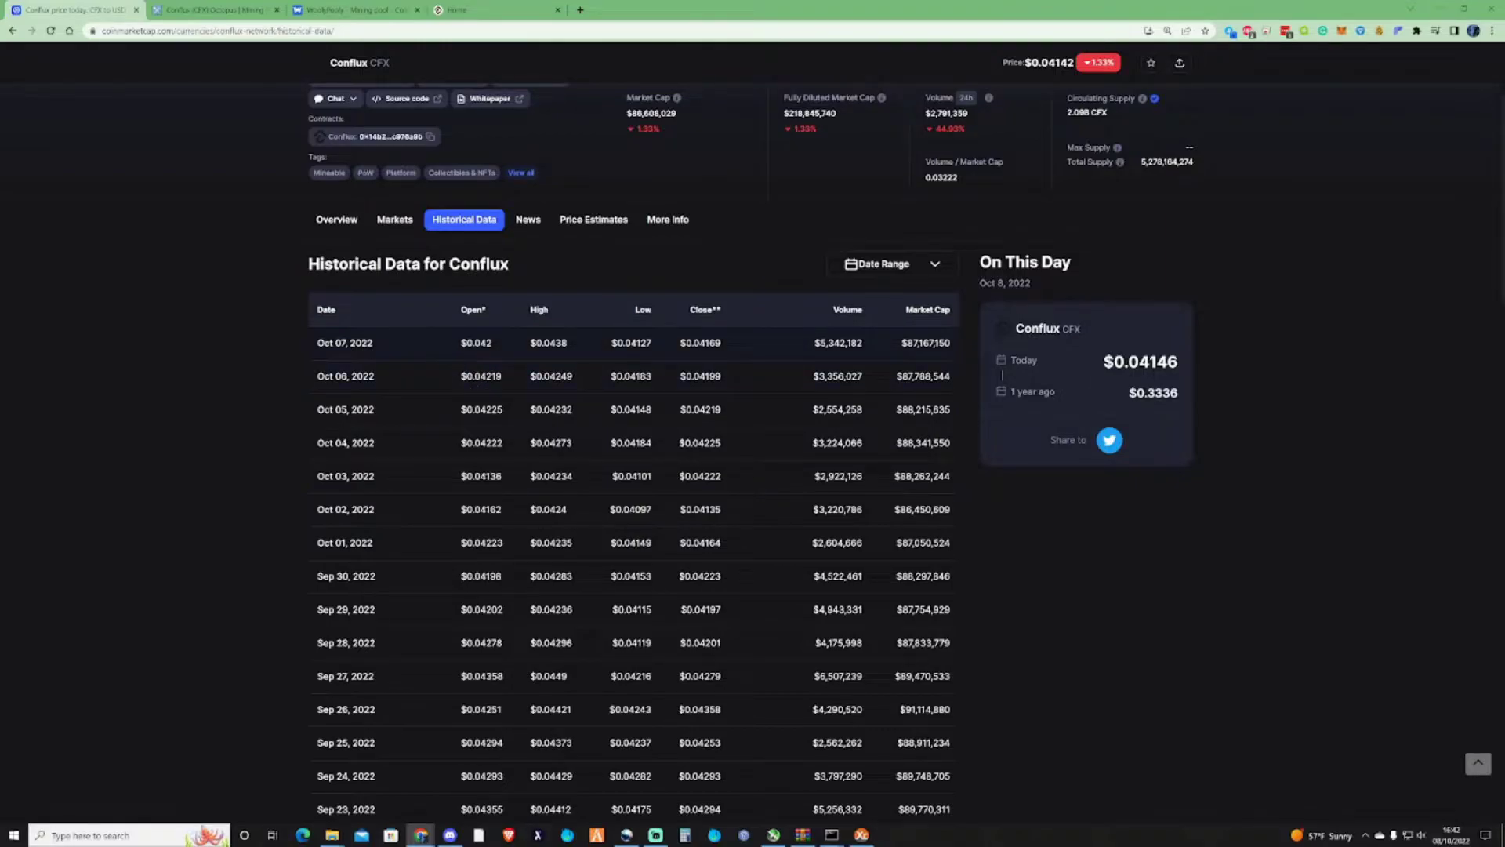
{"action": "scroll", "coordinate": [469, 406], "scroll_direction": "down", "scroll_amount": 1}
{"action": "scroll", "coordinate": [469, 407], "scroll_direction": "down", "scroll_amount": 1}
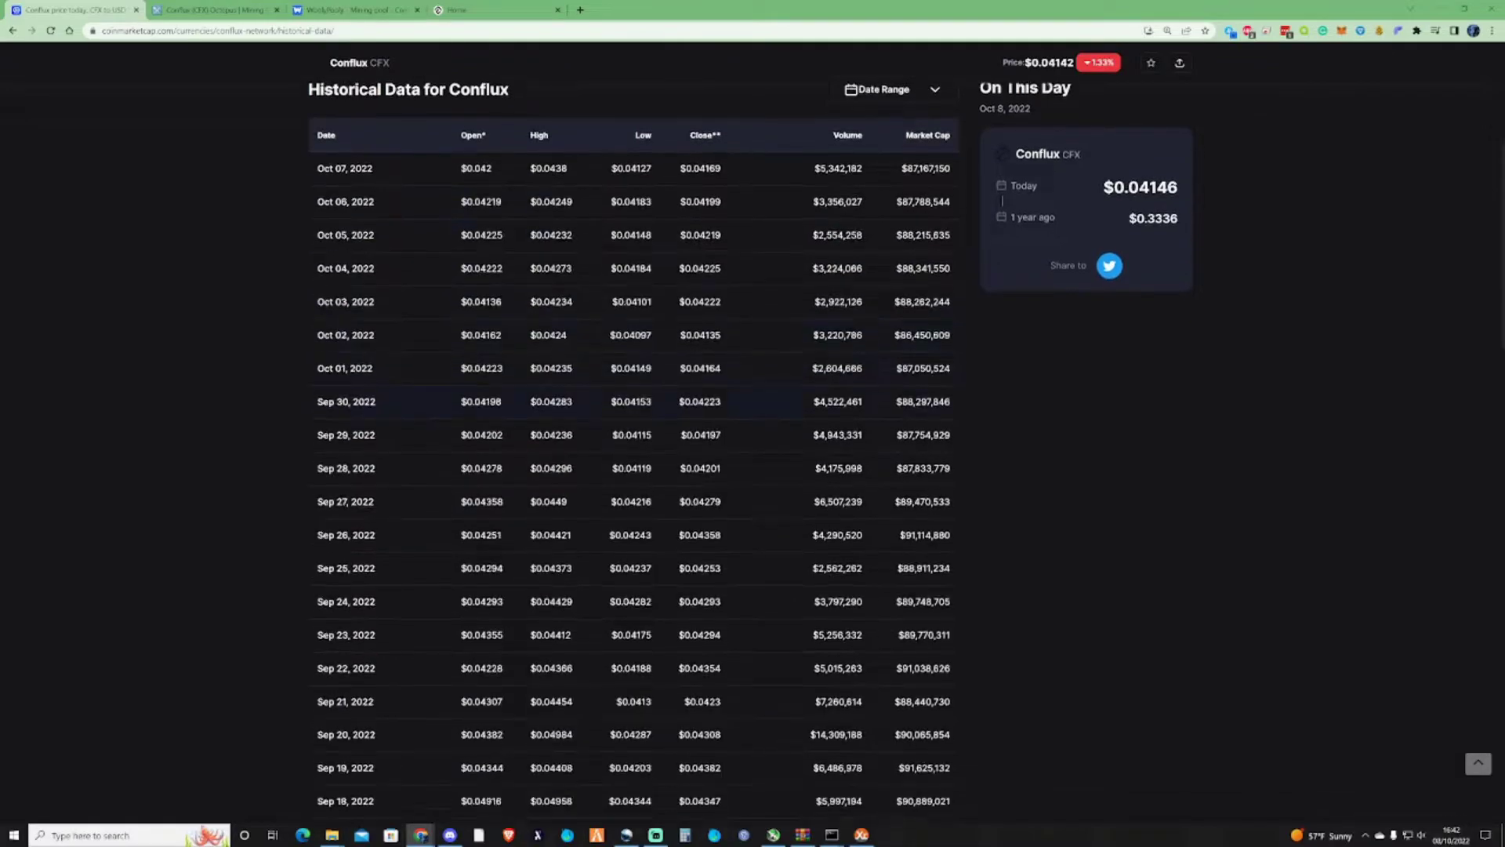
{"action": "scroll", "coordinate": [469, 406], "scroll_direction": "down", "scroll_amount": 3}
{"action": "scroll", "coordinate": [468, 406], "scroll_direction": "down", "scroll_amount": 1}
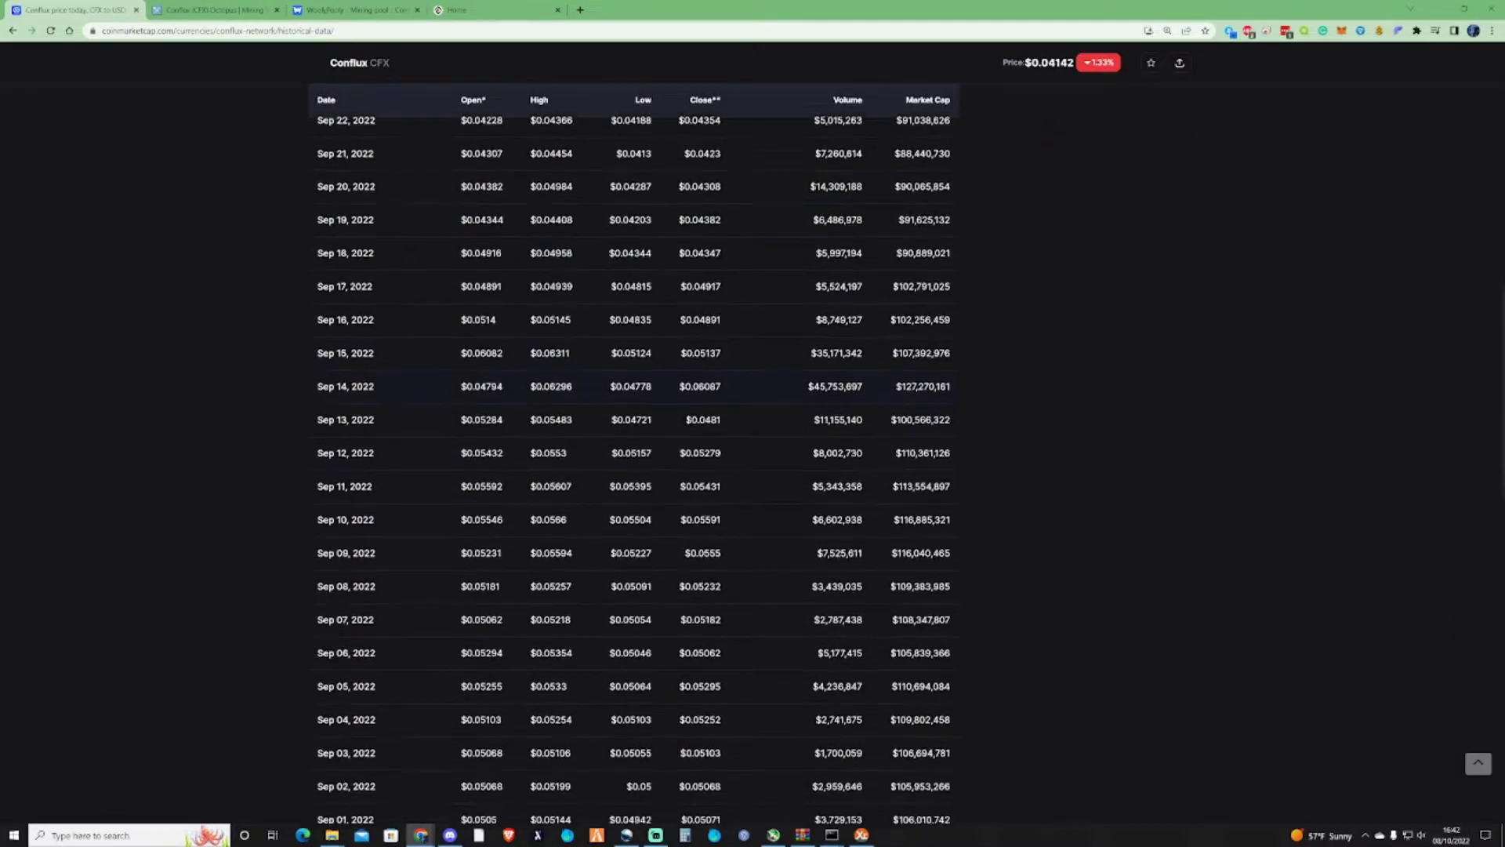
{"action": "scroll", "coordinate": [469, 406], "scroll_direction": "down", "scroll_amount": 1}
{"action": "scroll", "coordinate": [468, 405], "scroll_direction": "down", "scroll_amount": 1}
{"action": "scroll", "coordinate": [469, 406], "scroll_direction": "down", "scroll_amount": 1}
{"action": "scroll", "coordinate": [468, 406], "scroll_direction": "down", "scroll_amount": 1}
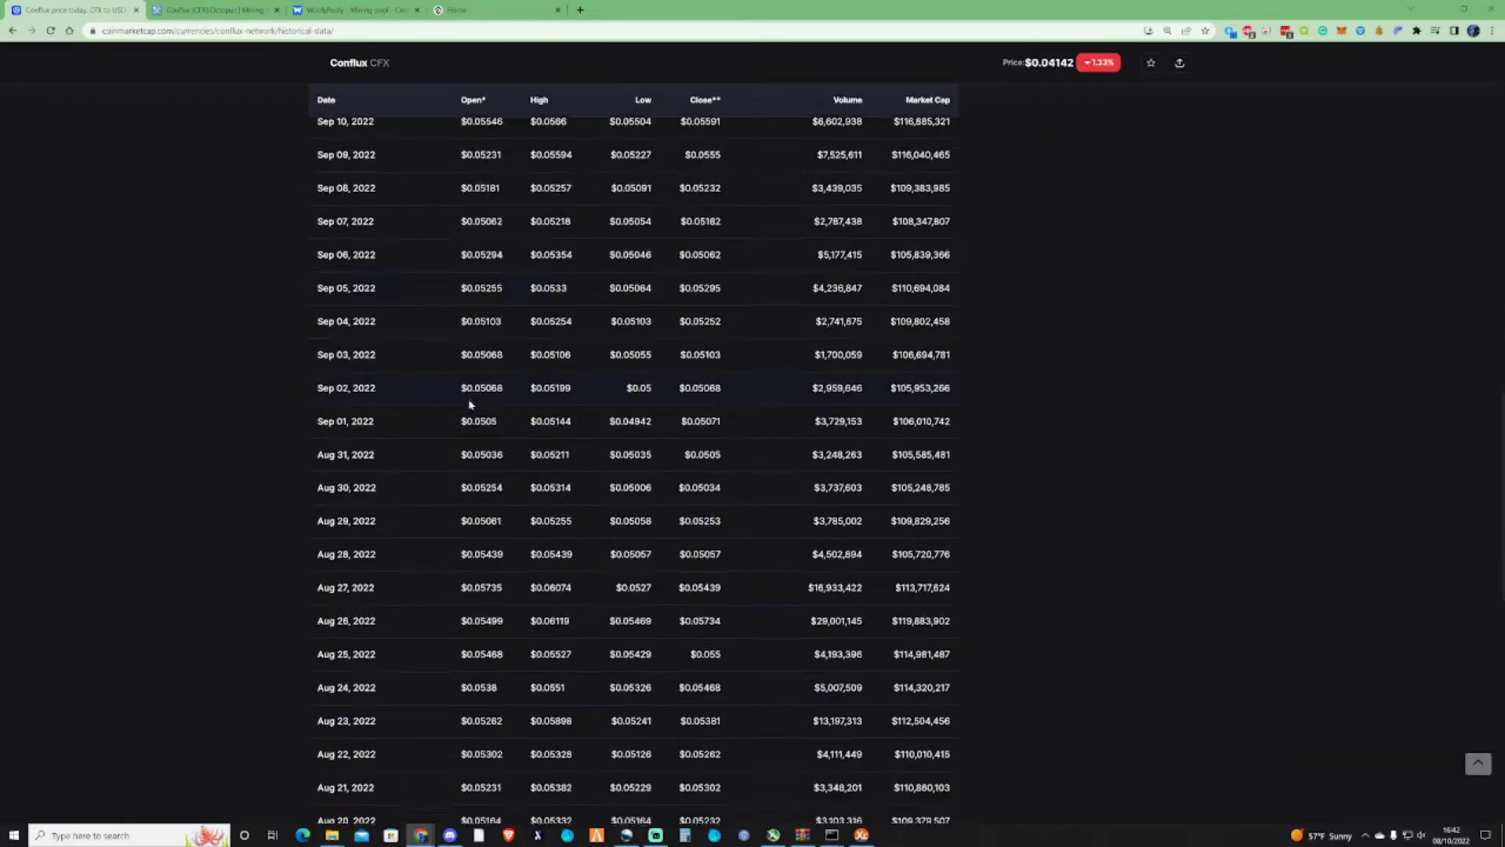
{"action": "scroll", "coordinate": [468, 406], "scroll_direction": "down", "scroll_amount": 1}
{"action": "scroll", "coordinate": [468, 406], "scroll_direction": "down", "scroll_amount": 1}
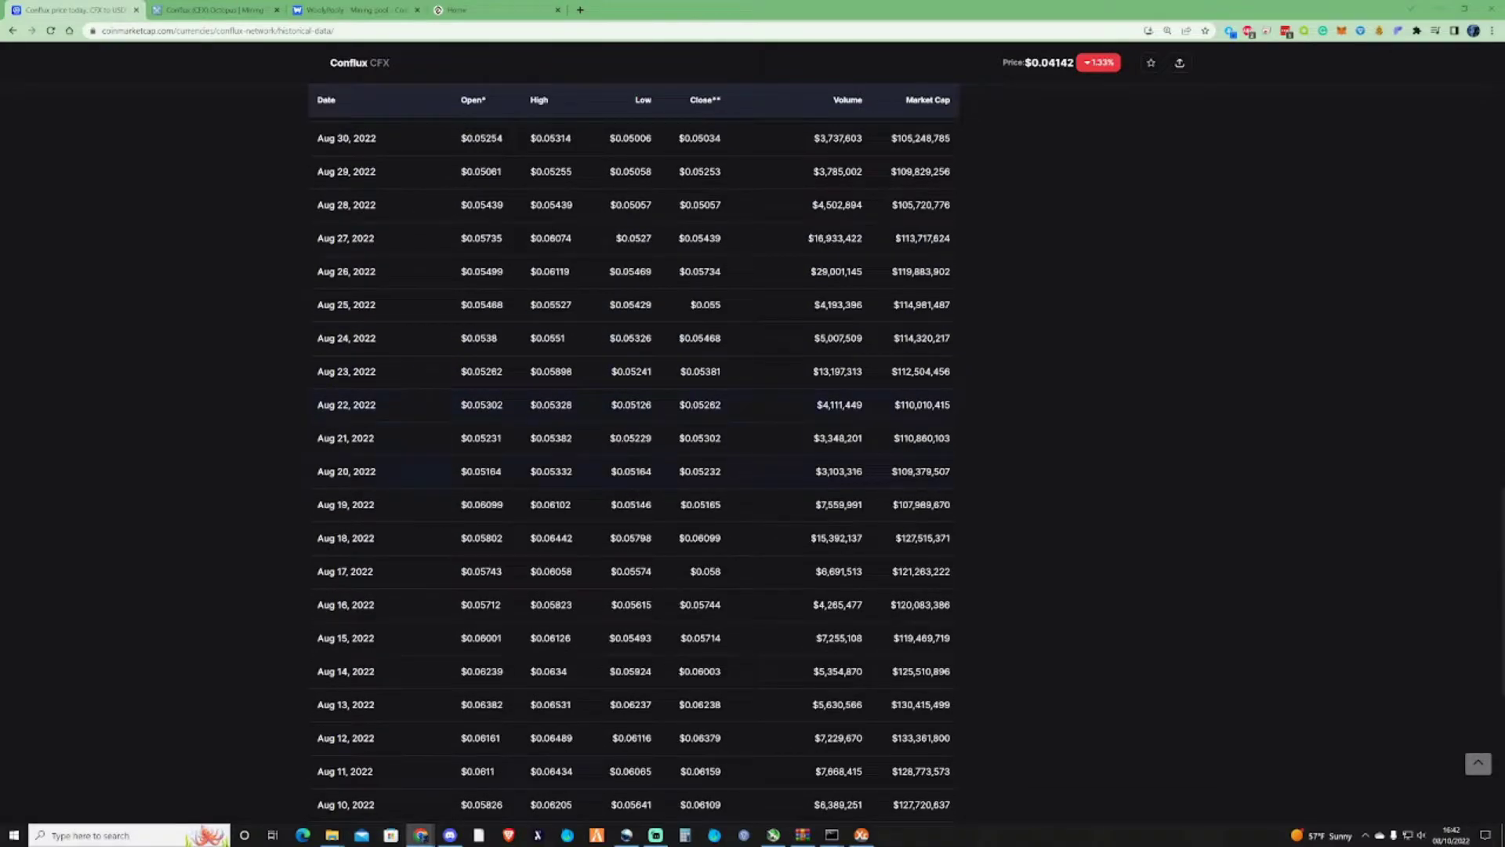
{"action": "scroll", "coordinate": [505, 475], "scroll_direction": "down", "scroll_amount": 2}
{"action": "scroll", "coordinate": [506, 475], "scroll_direction": "down", "scroll_amount": 1}
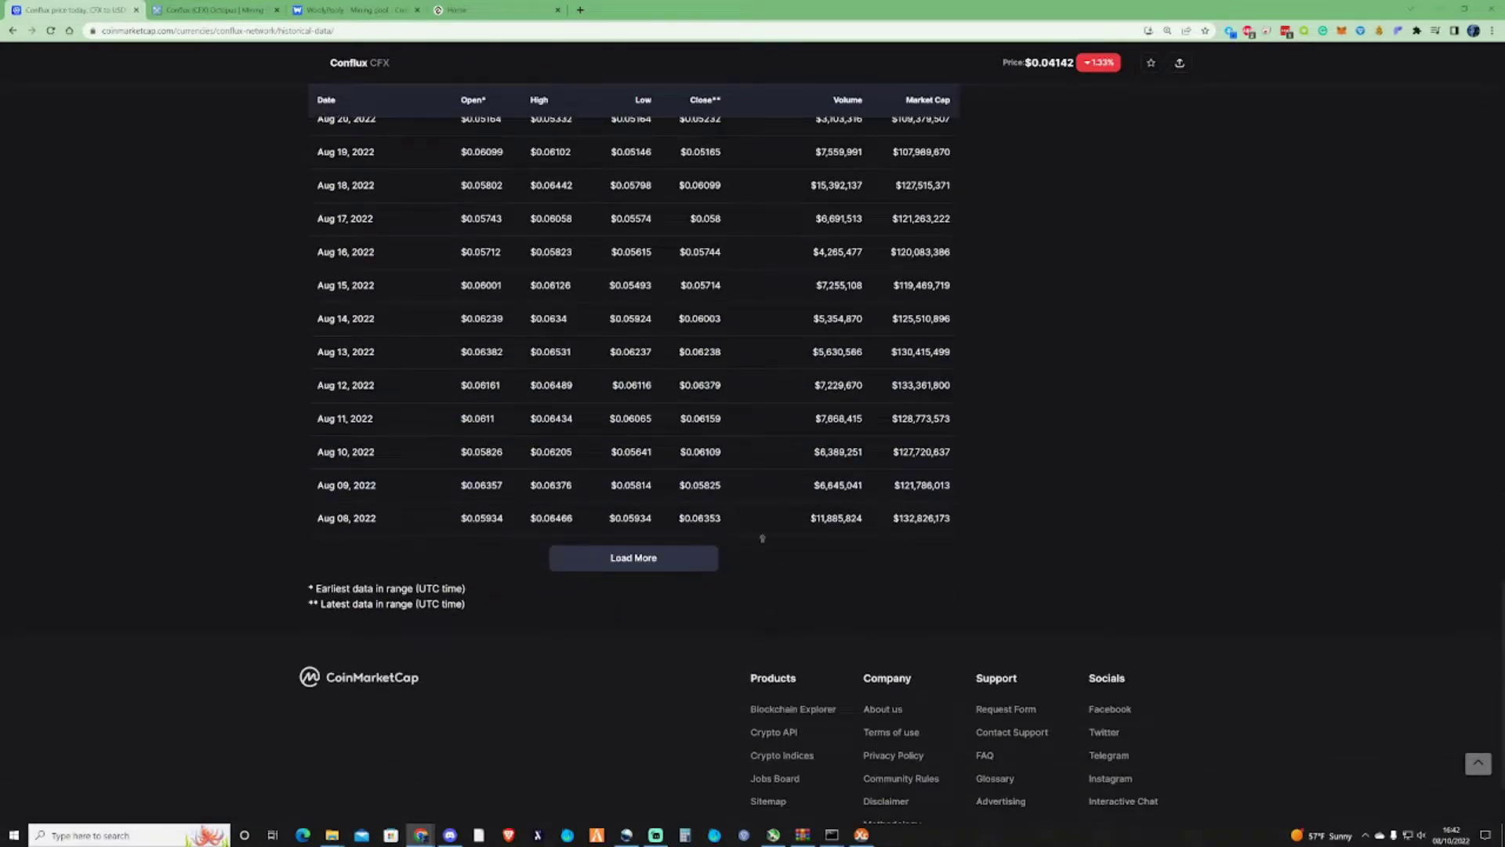
{"action": "scroll", "coordinate": [763, 530], "scroll_direction": "up", "scroll_amount": 3}
{"action": "scroll", "coordinate": [742, 461], "scroll_direction": "up", "scroll_amount": 5}
{"action": "scroll", "coordinate": [959, 549], "scroll_direction": "down", "scroll_amount": 2}
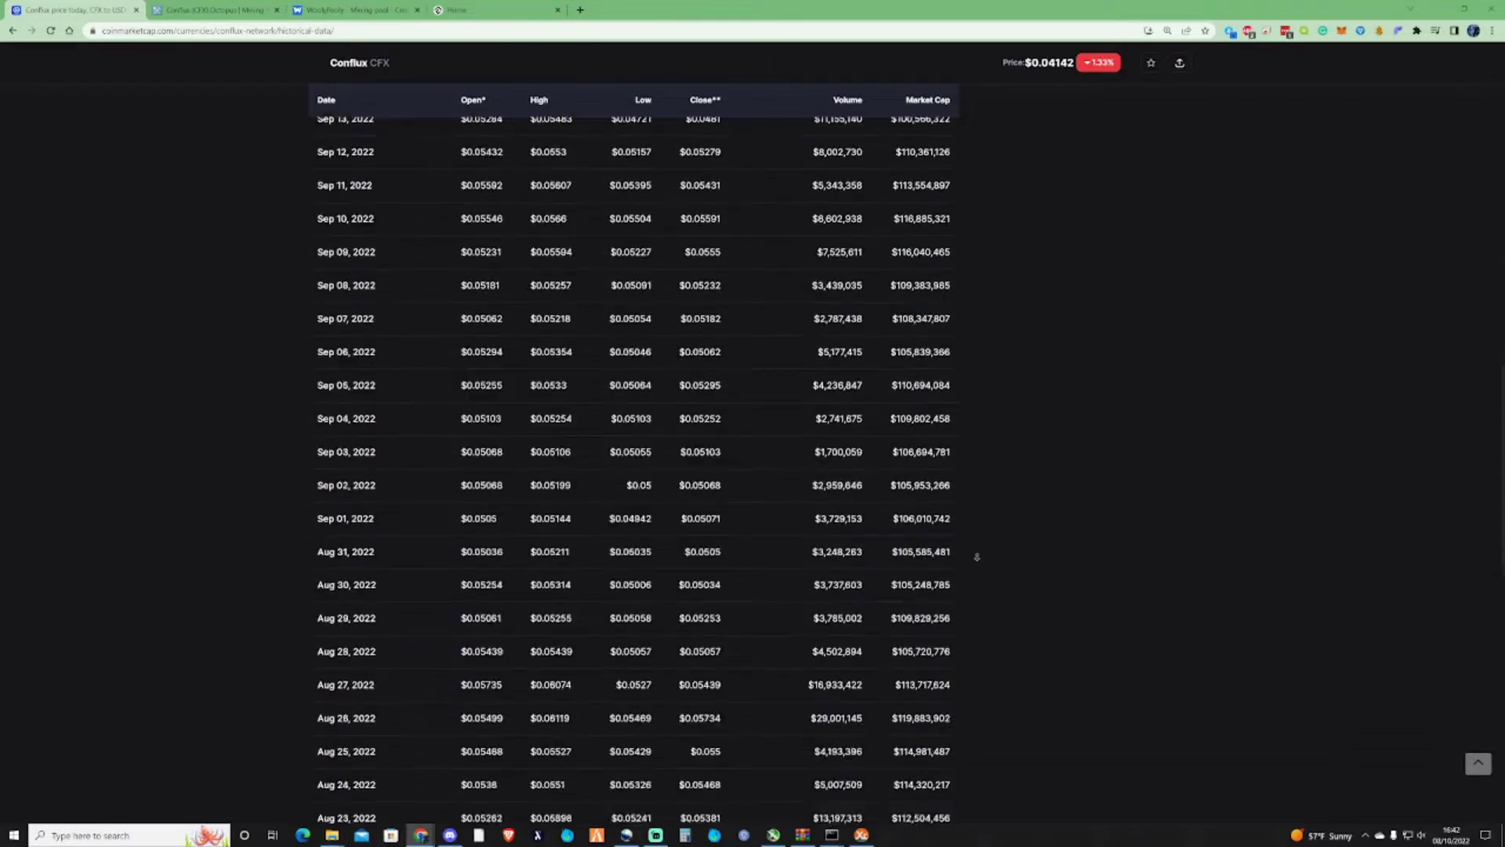
{"action": "scroll", "coordinate": [976, 535], "scroll_direction": "down", "scroll_amount": 3}
{"action": "scroll", "coordinate": [987, 525], "scroll_direction": "down", "scroll_amount": 2}
{"action": "scroll", "coordinate": [986, 530], "scroll_direction": "up", "scroll_amount": 8}
{"action": "scroll", "coordinate": [986, 529], "scroll_direction": "up", "scroll_amount": 3}
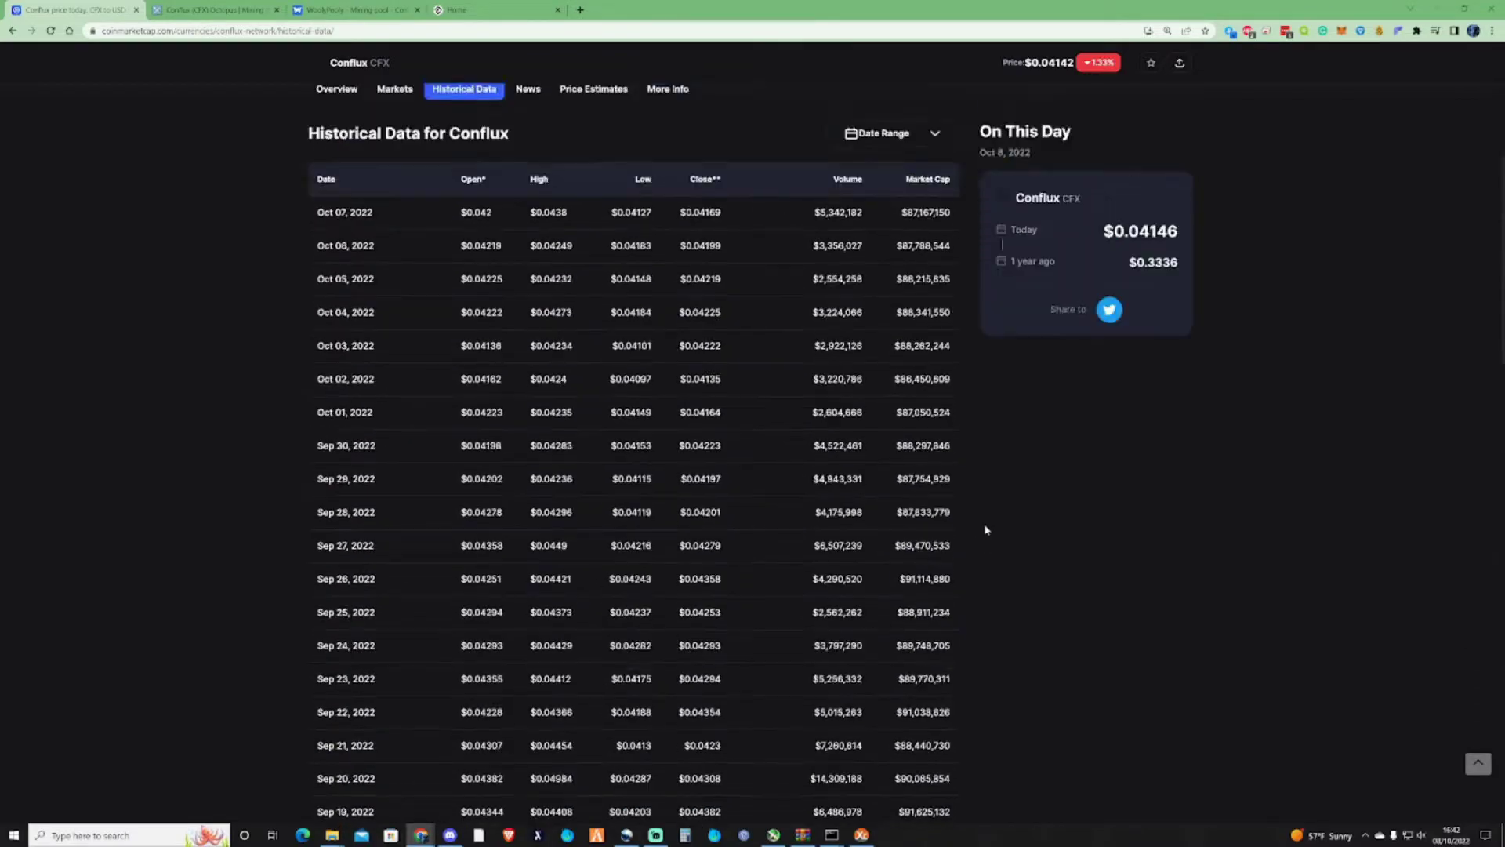
{"action": "scroll", "coordinate": [985, 529], "scroll_direction": "up", "scroll_amount": 3}
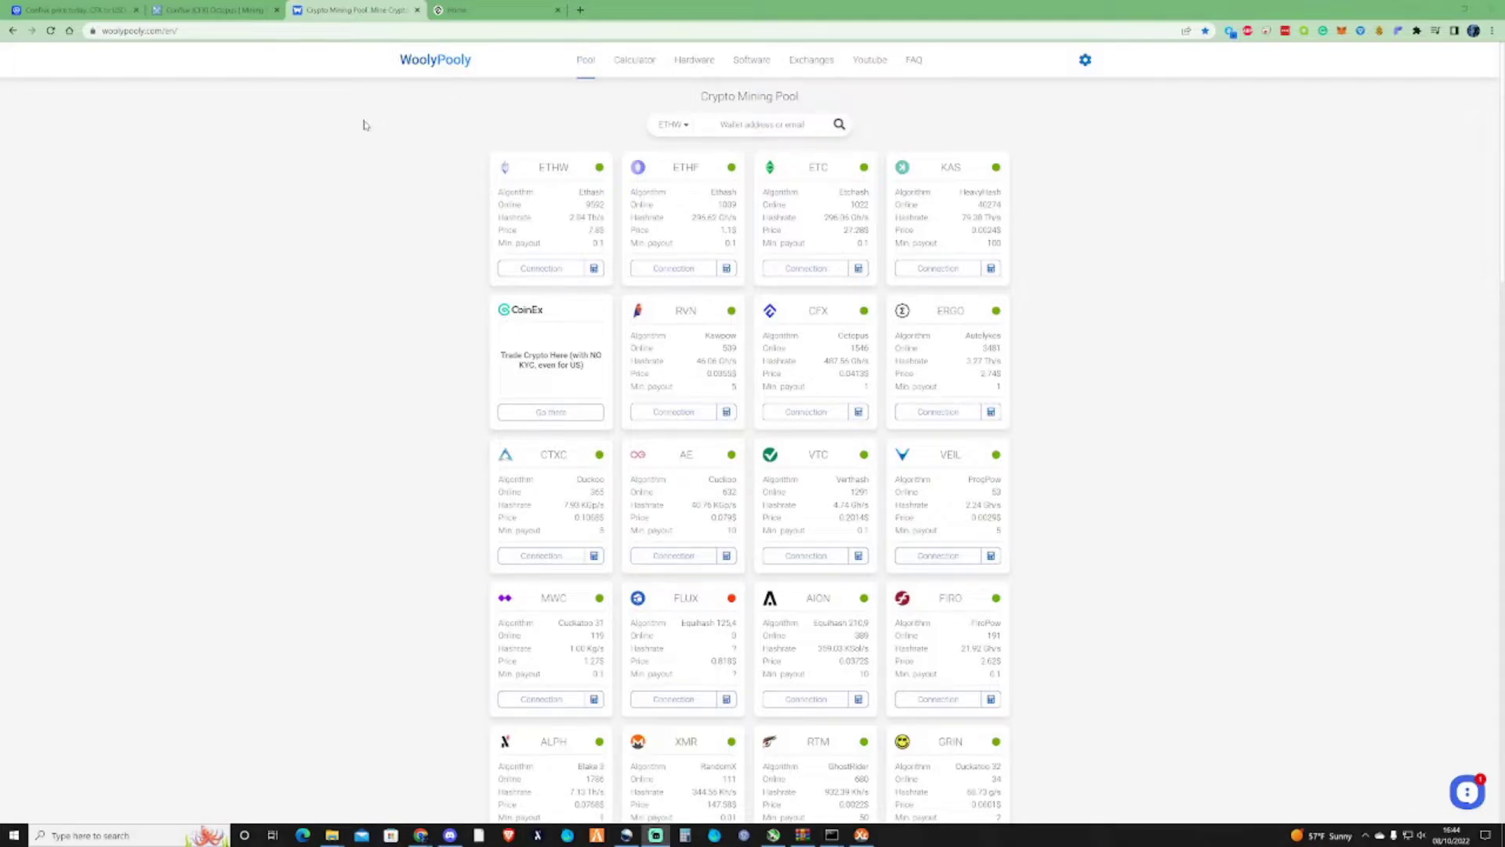
Step: Open the CFX pool page and search for the entered wallet address
{"action": "left_click", "coordinate": [797, 329]}
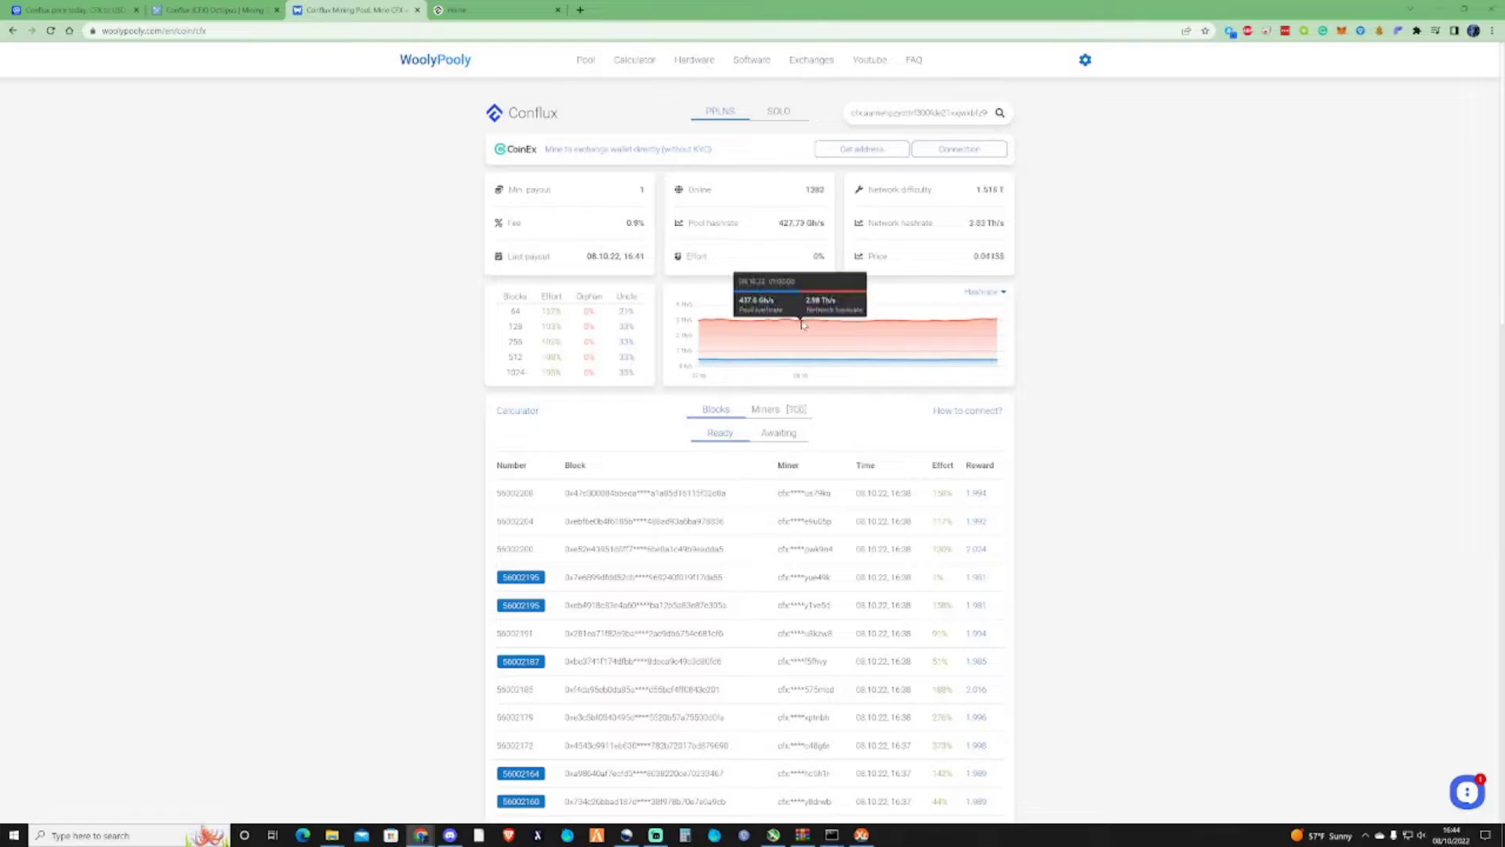
{"action": "left_click", "coordinate": [998, 114]}
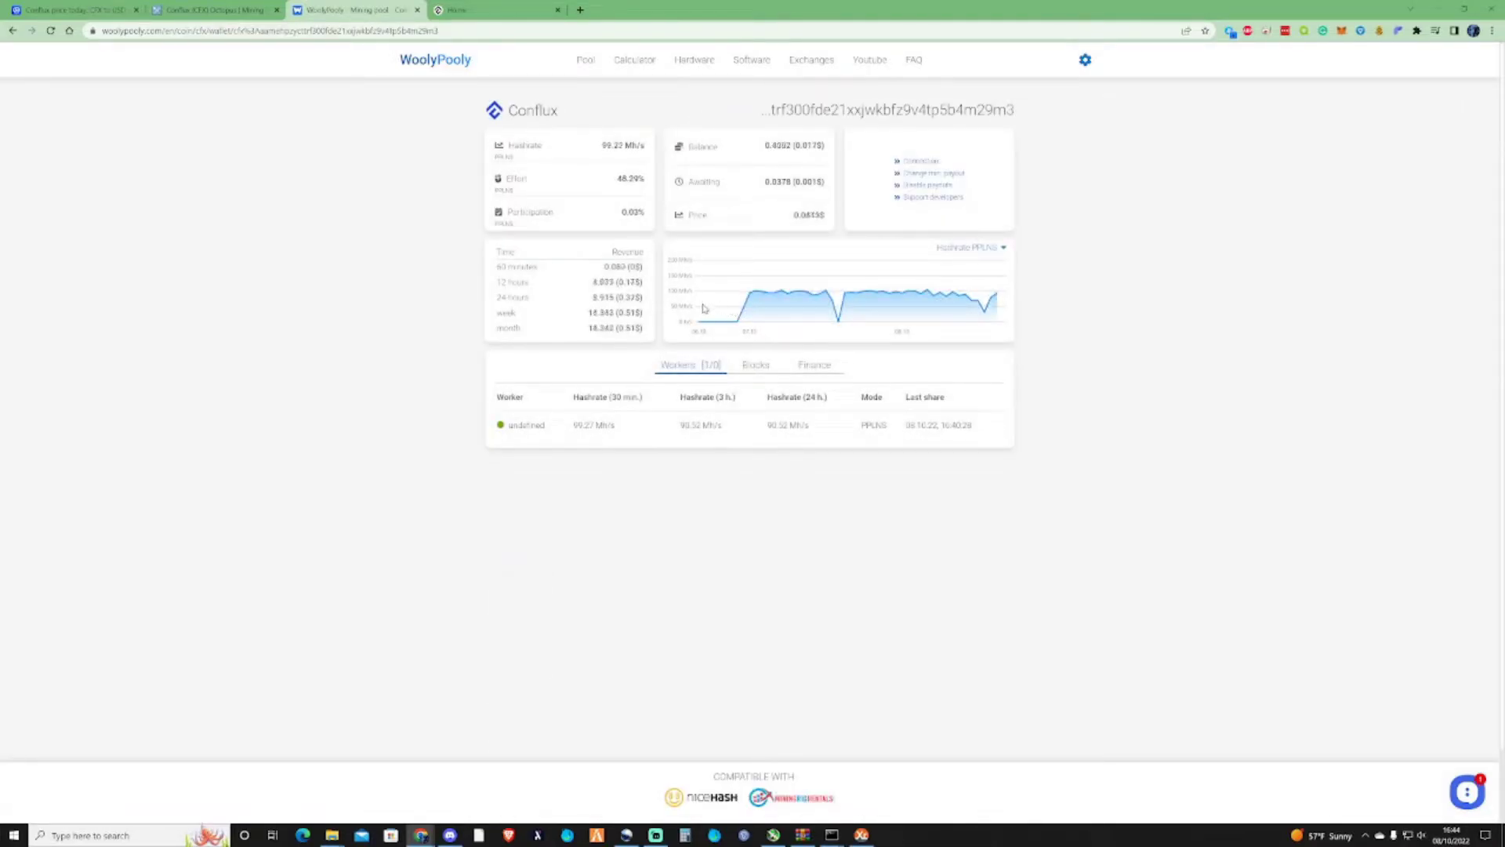
{"action": "mouse_move", "coordinate": [614, 312]}
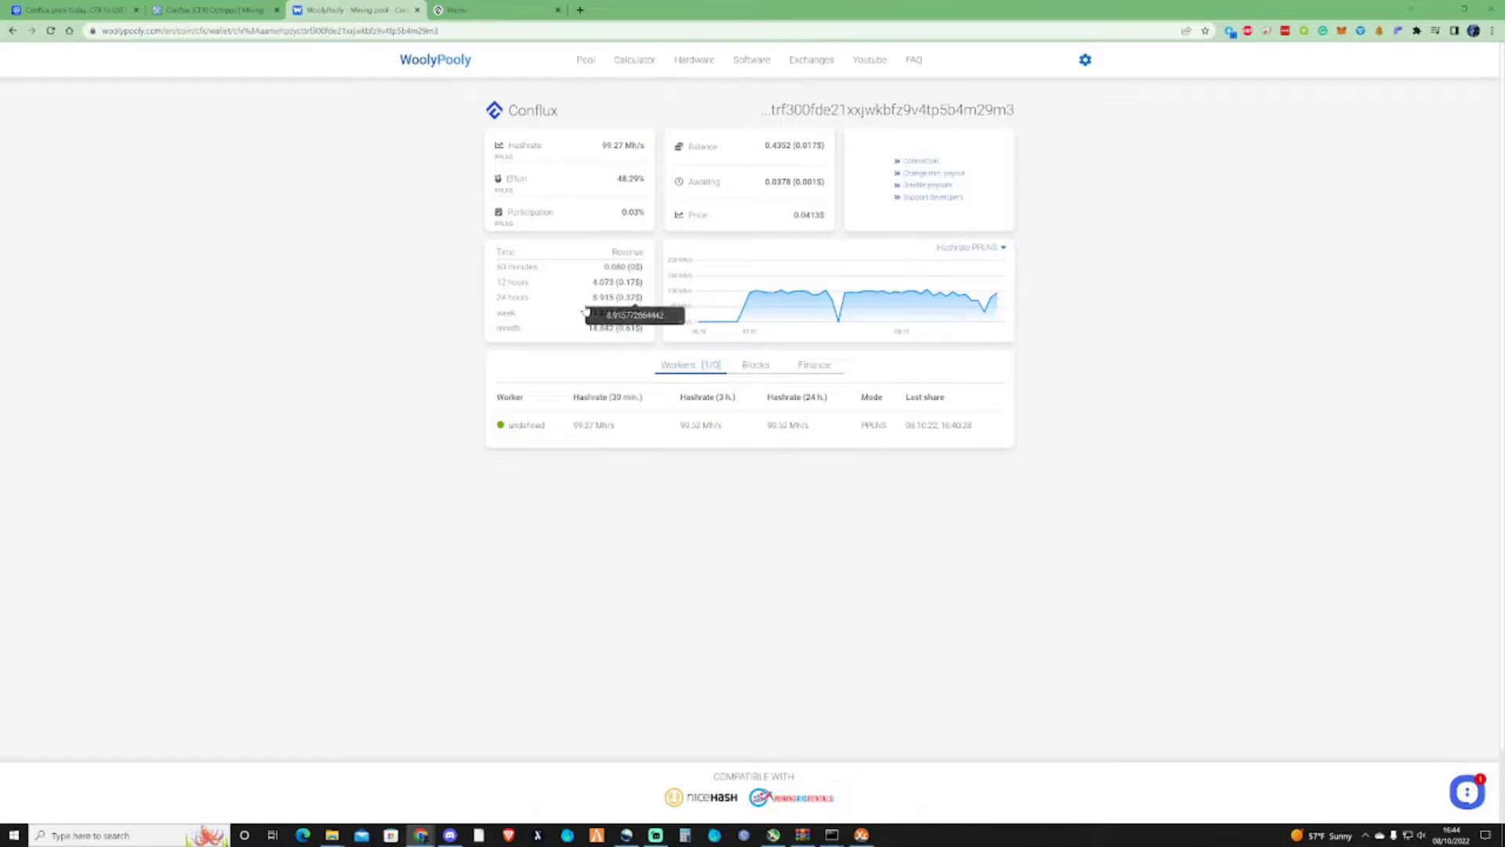
Step: Highlight the 24-hour revenue figure and open Fluent Wallet showing about 34.37 CFX
{"action": "left_click_drag", "start_coordinate": [591, 298], "coordinate": [642, 302]}
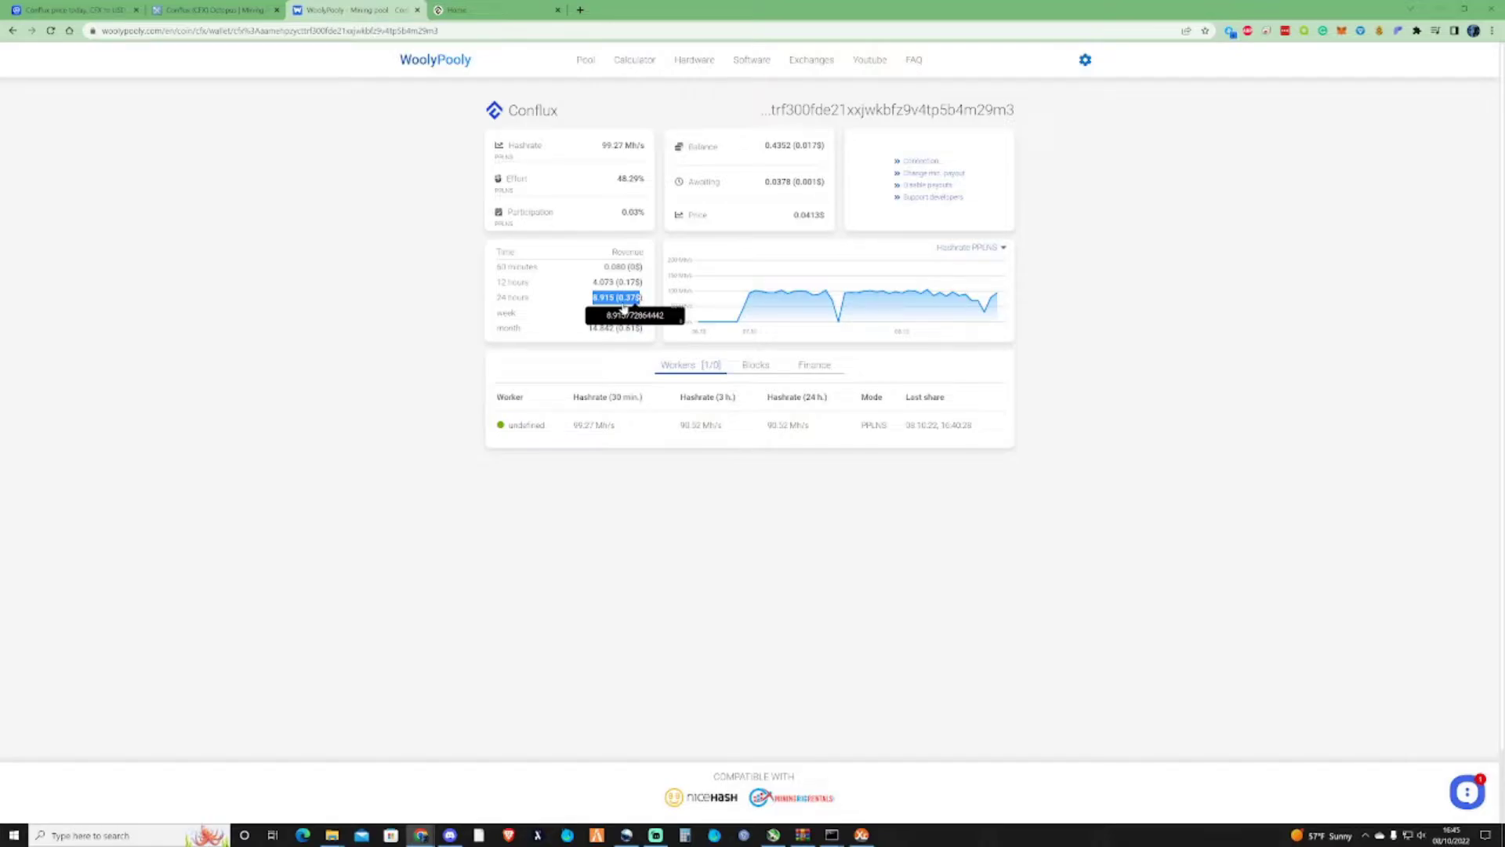
{"action": "left_click", "coordinate": [1235, 149]}
{"action": "left_click", "coordinate": [1398, 30]}
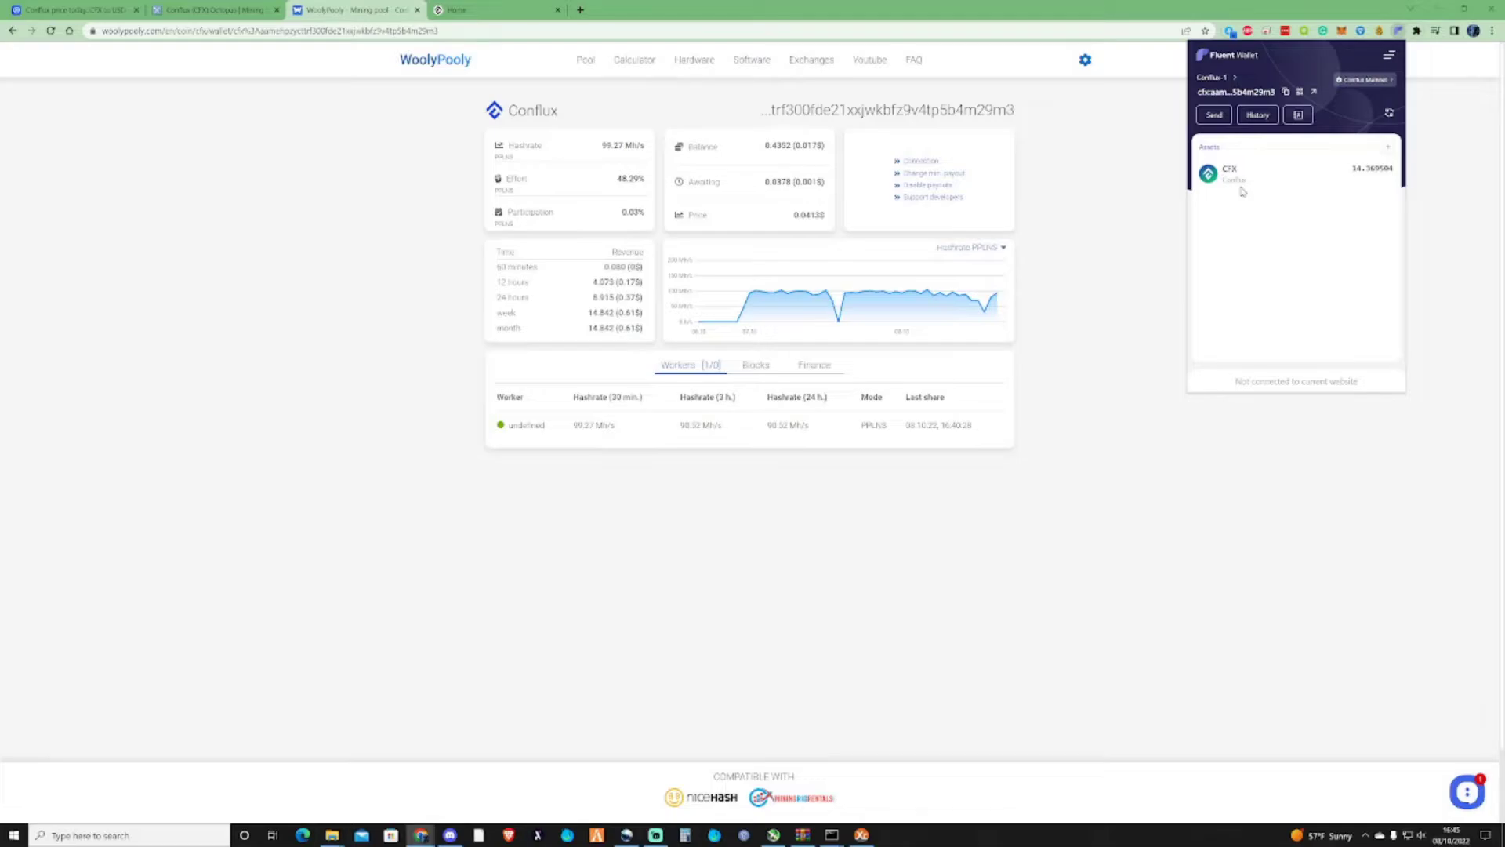
Step: Close the Fluent Wallet popup and briefly highlight the week revenue figure
{"action": "left_click", "coordinate": [606, 323]}
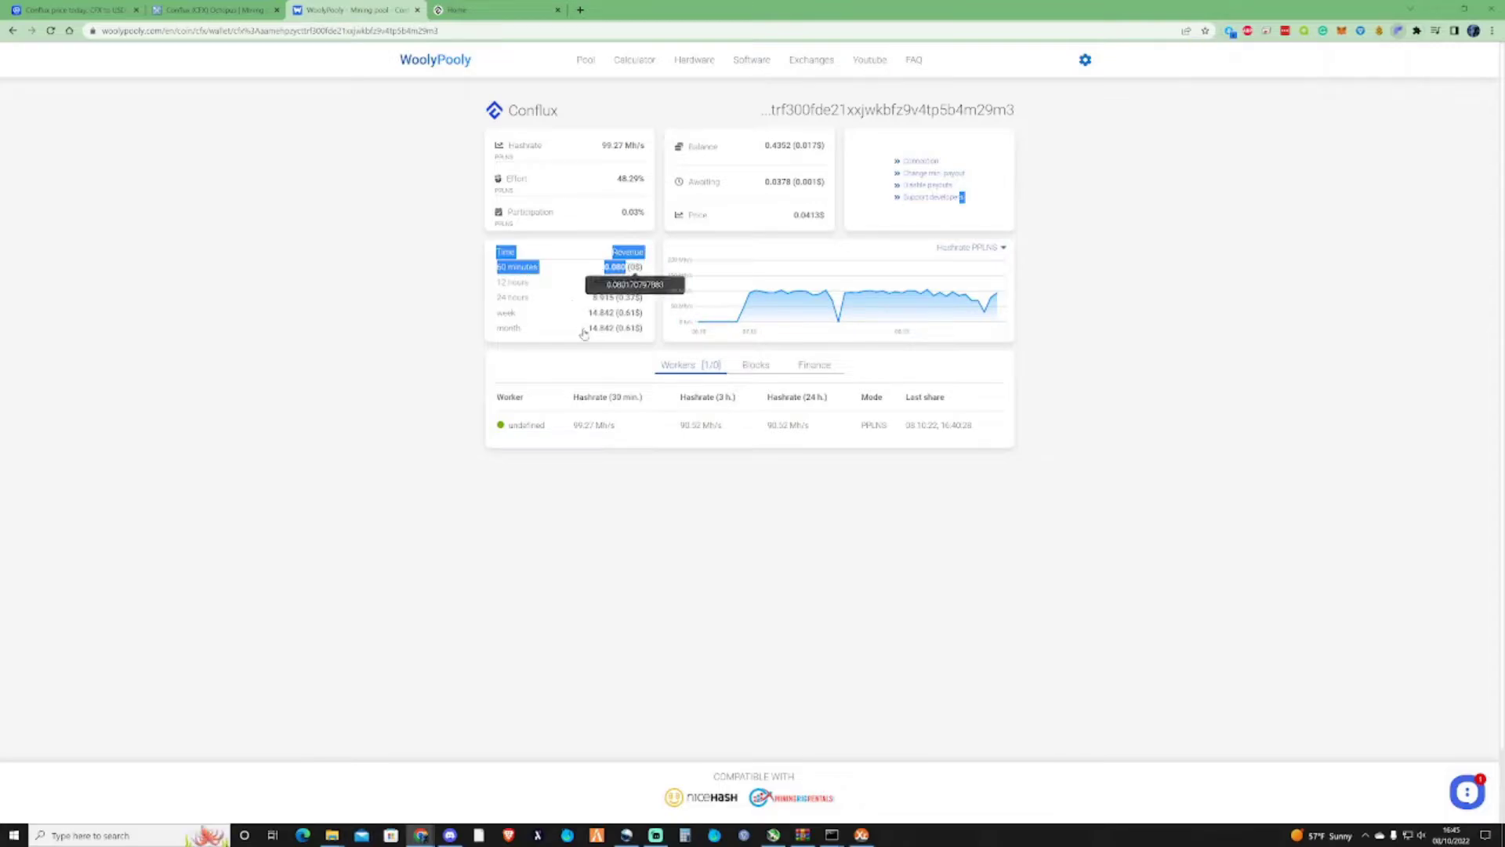
{"action": "double_click", "coordinate": [632, 312]}
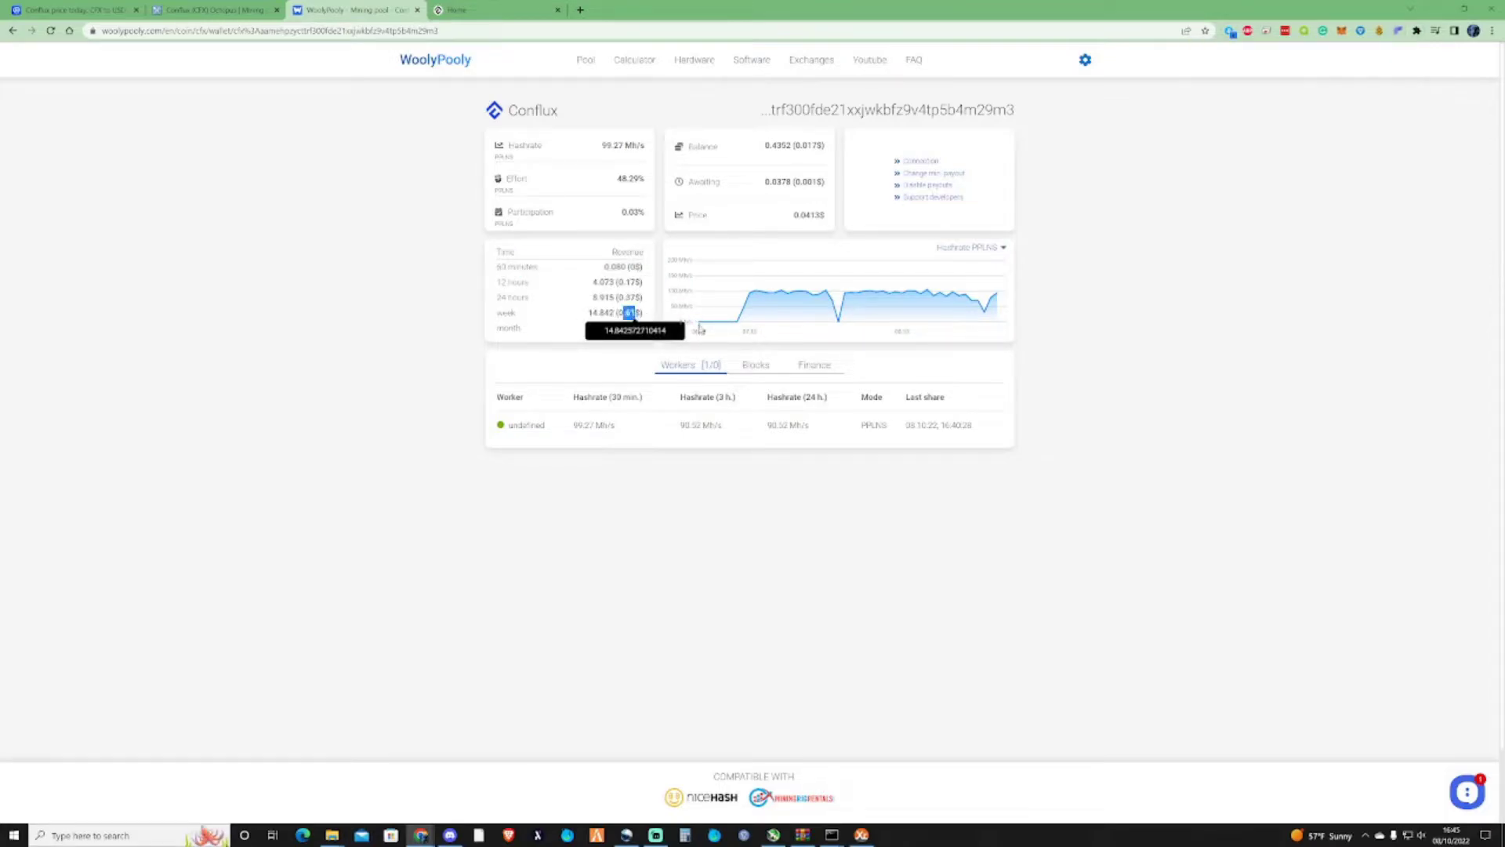
{"action": "left_click", "coordinate": [1189, 345]}
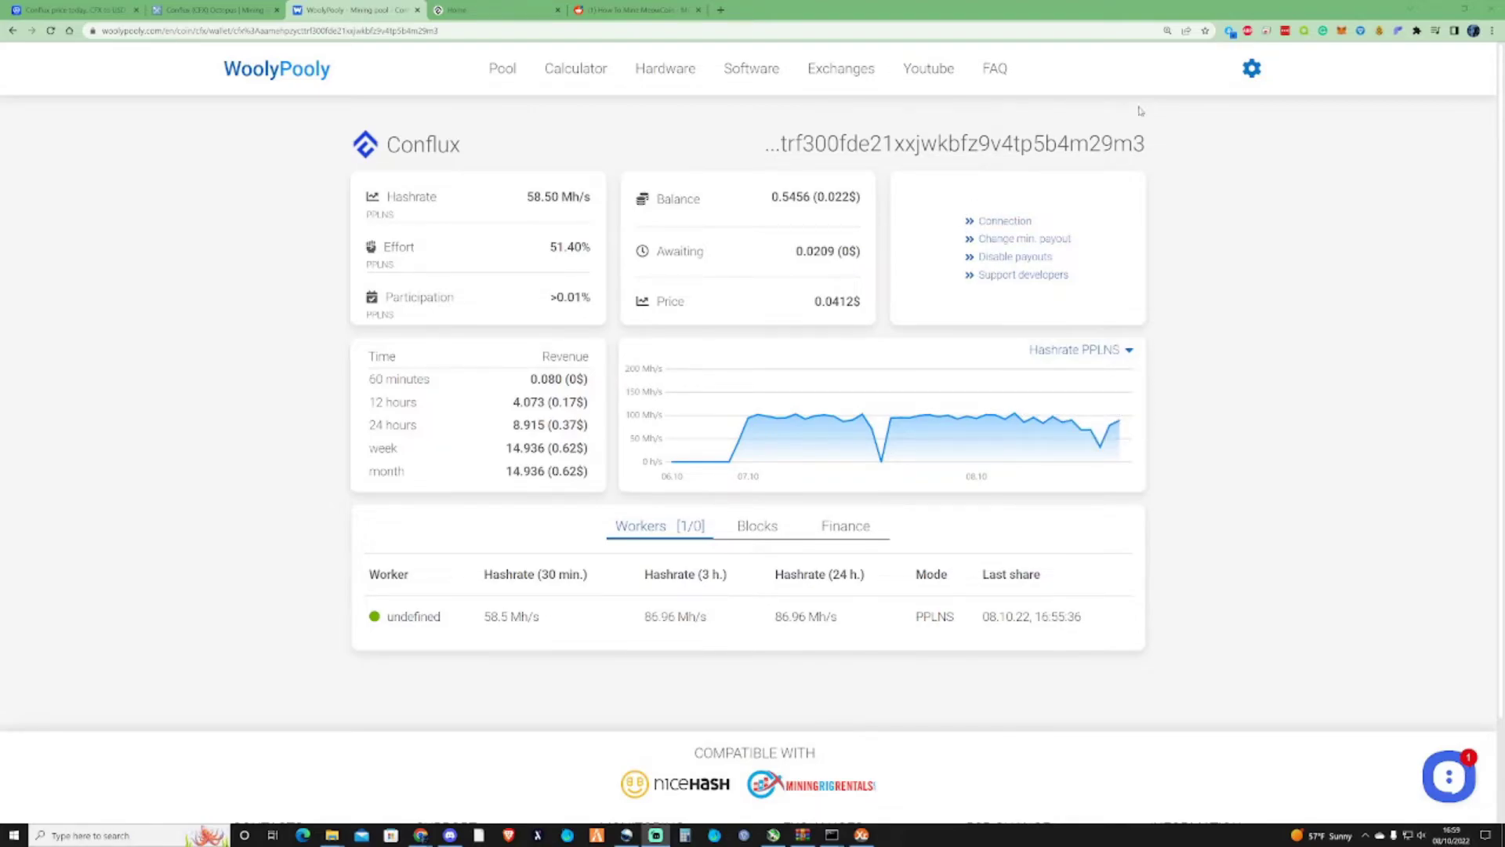
Step: Open Fluent Wallet again from the toolbar to show the CFX asset balance
{"action": "left_click", "coordinate": [1398, 32]}
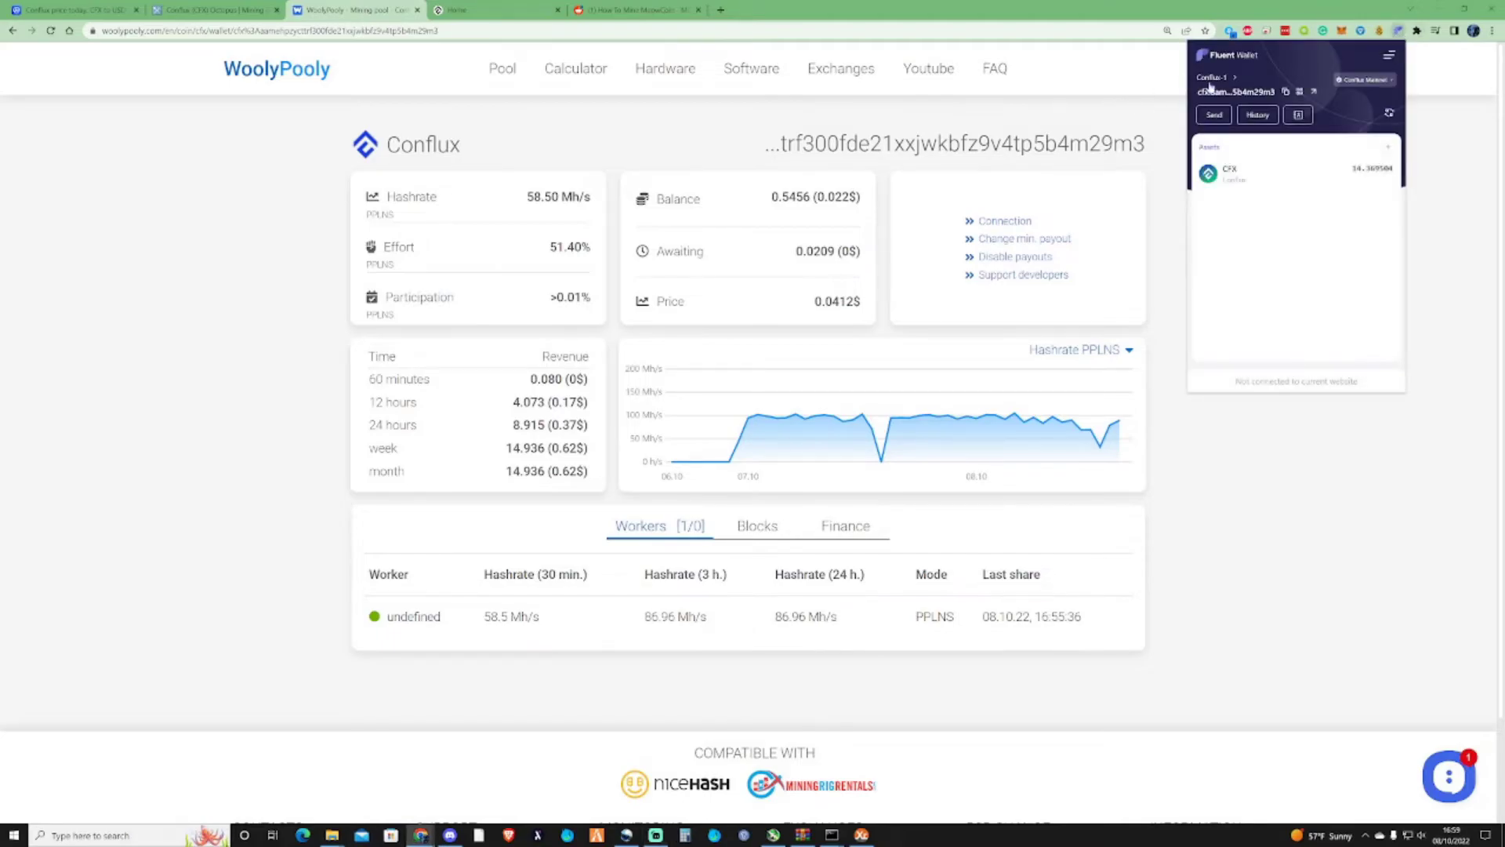